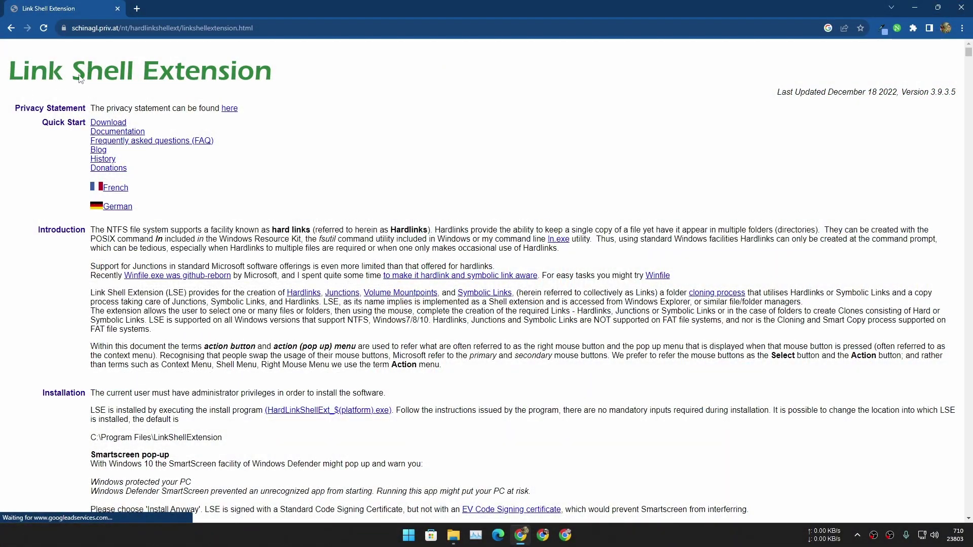
# Step: Jump to the Link Shell Extension Download section listing the Windows 64 and 32 installers
pyautogui.click(108, 125)
pyautogui.scroll(-5, 241, 252)
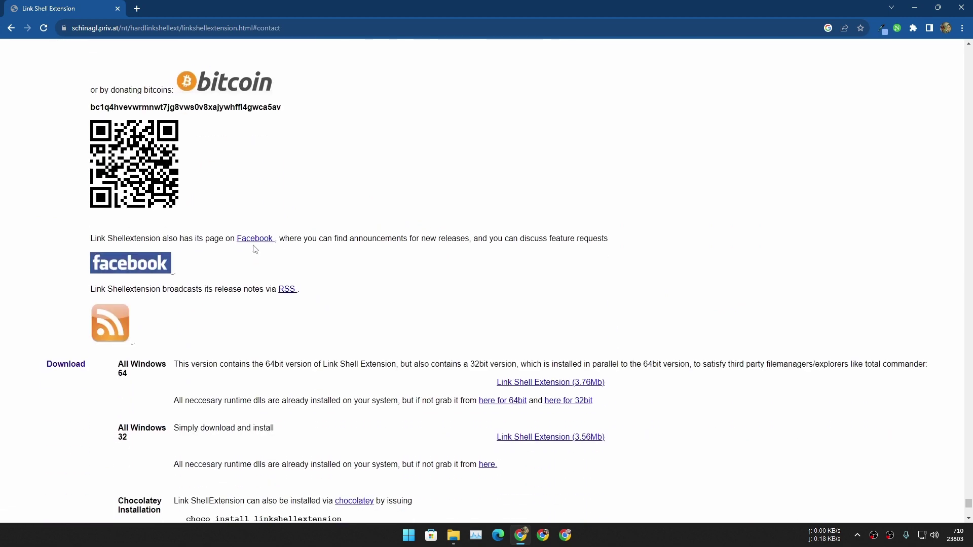
pyautogui.scroll(-2, 125, 286)
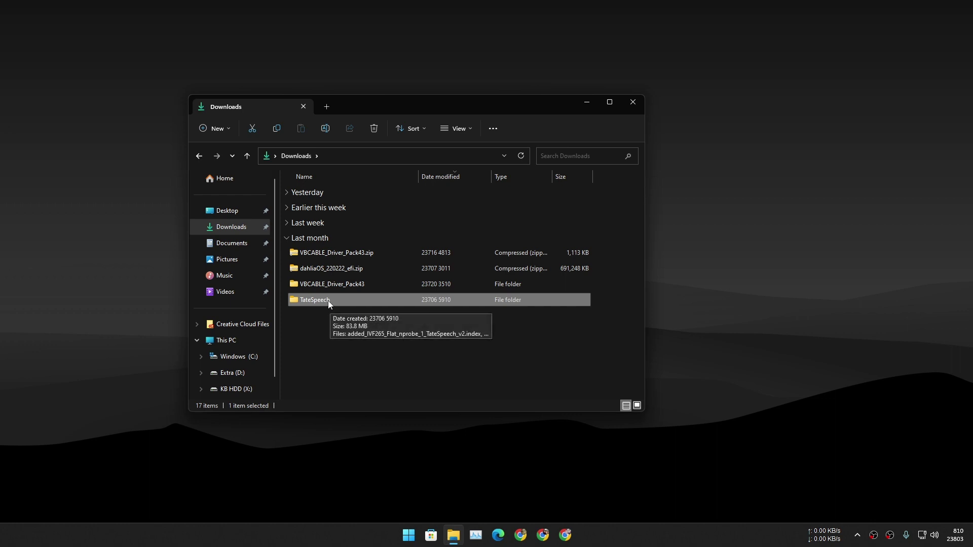
# Step: Pick TateSpeech as the link source and reveal the Drop As options like Junction and Symbolic Link
pyautogui.rightClick(327, 300)
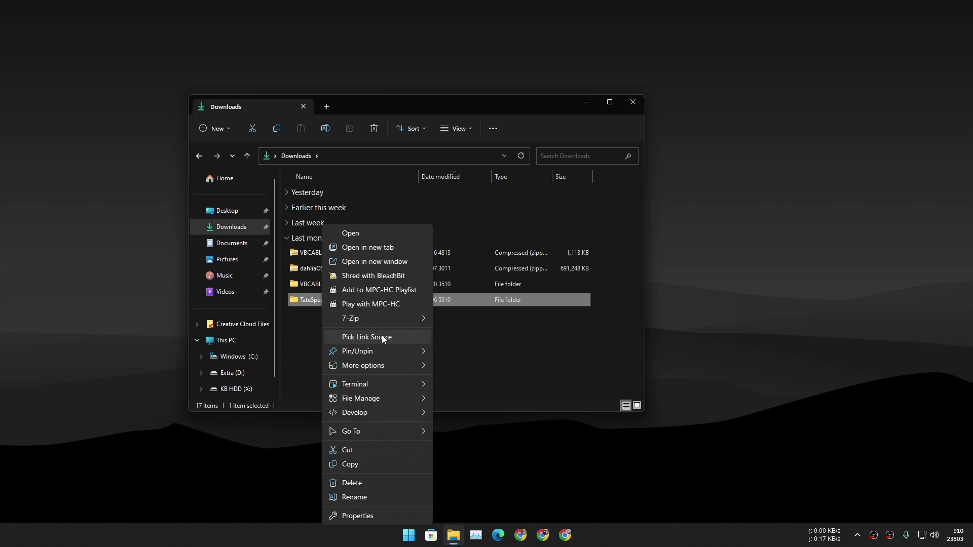
pyautogui.click(360, 338)
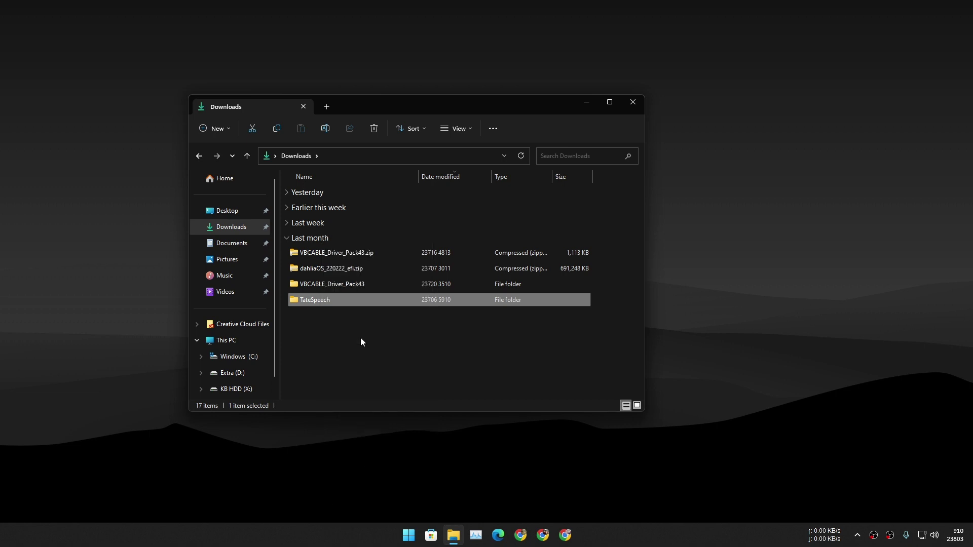
pyautogui.click(376, 342)
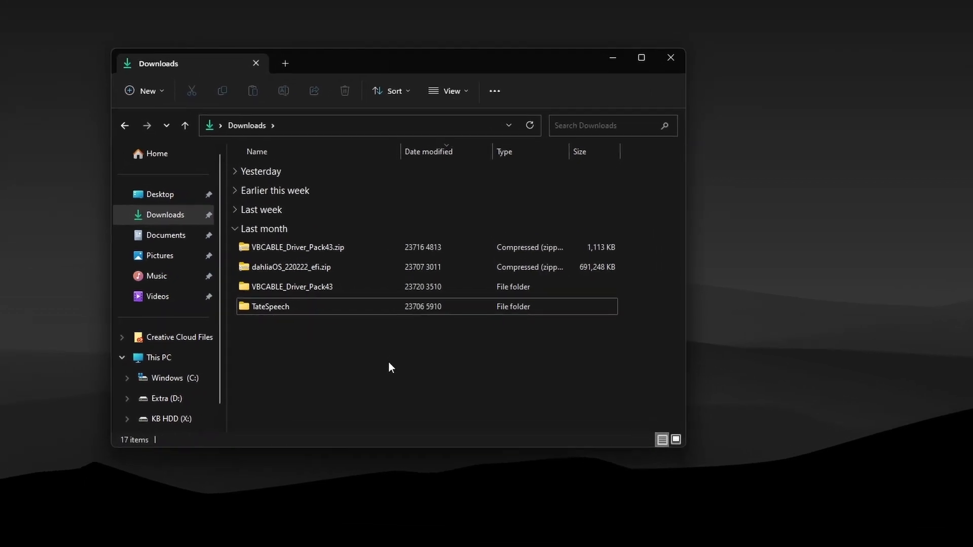
pyautogui.rightClick(384, 366)
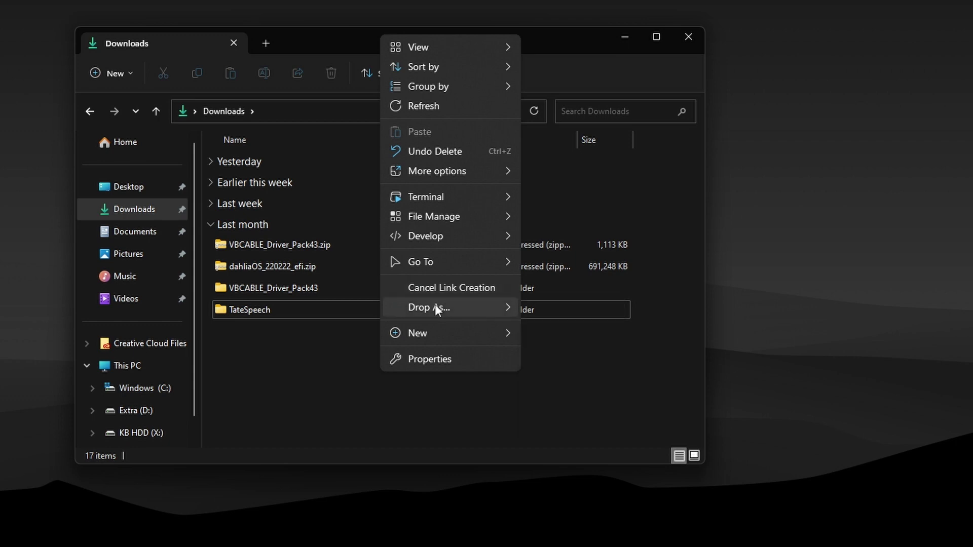
pyautogui.moveTo(434, 305)
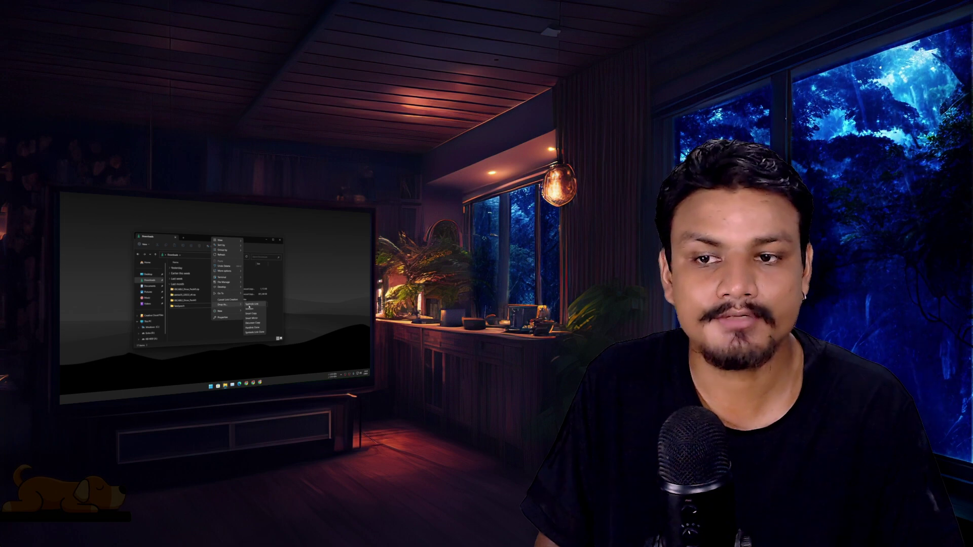
# Step: Close the link menu and show This PC with drives C:, D: and X:
pyautogui.click(198, 316)
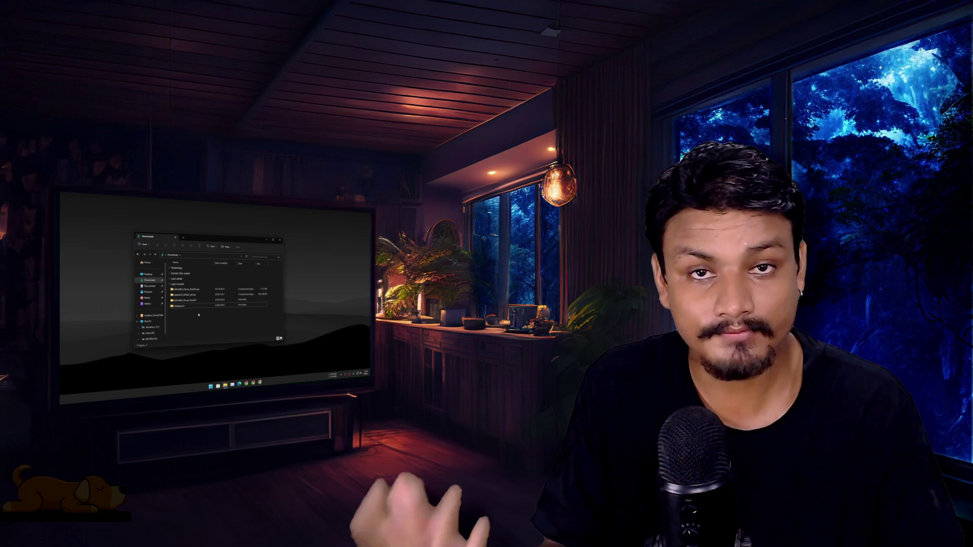
pyautogui.click(147, 321)
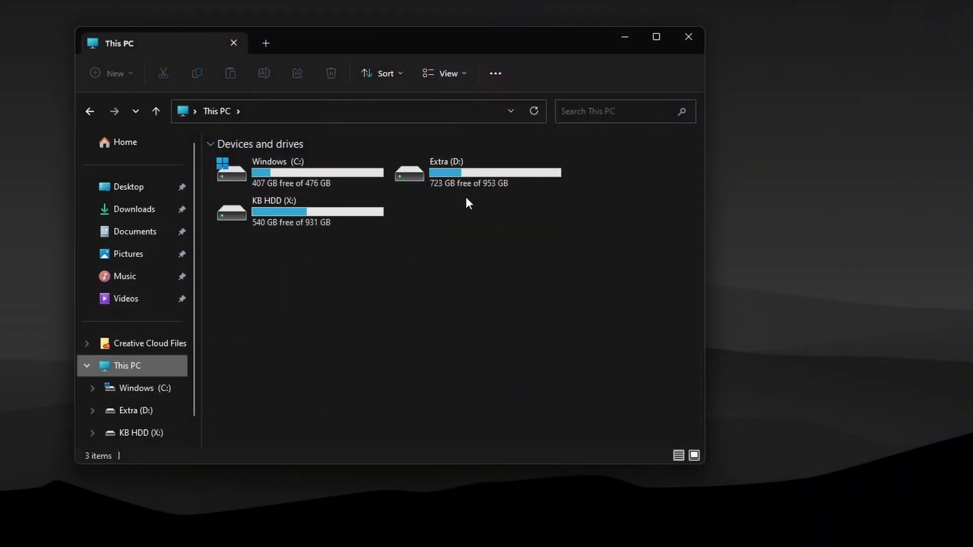
# Step: Browse into Windows (C:) > Program Files and select the Game files folder
pyautogui.click(281, 175)
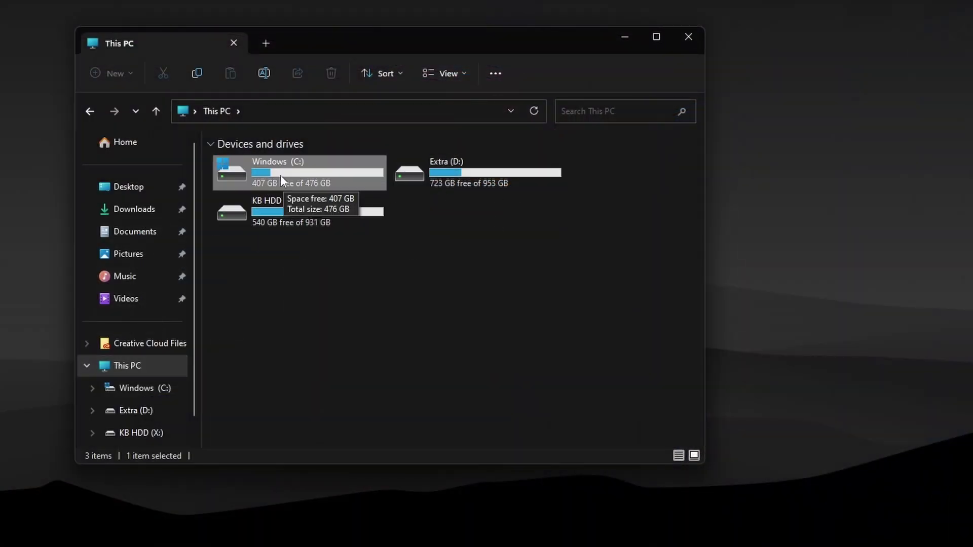
pyautogui.doubleClick(303, 174)
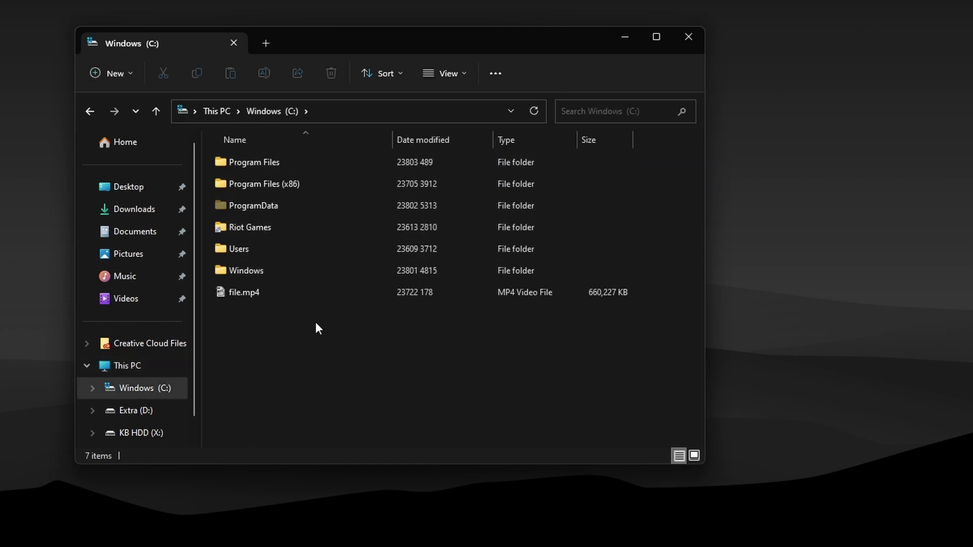
pyautogui.moveTo(275, 299)
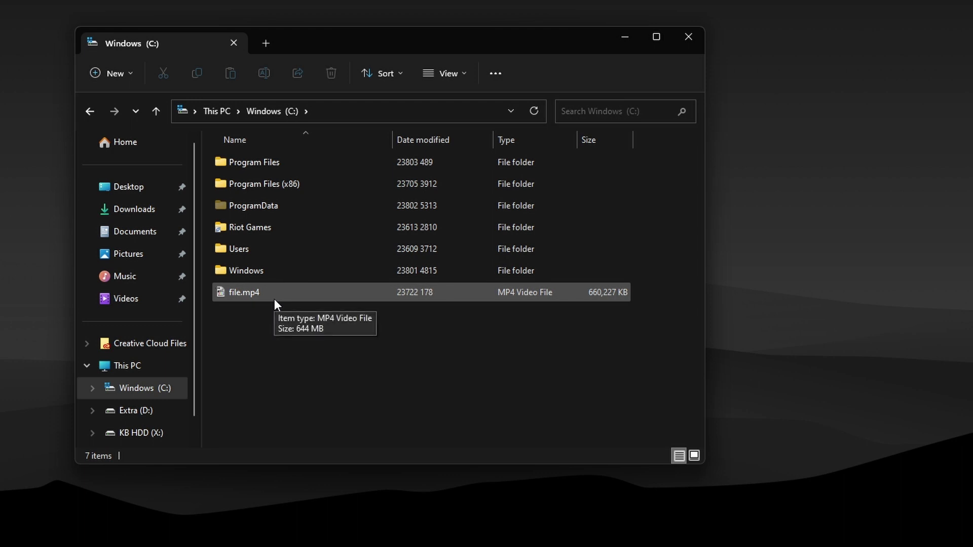
pyautogui.click(275, 299)
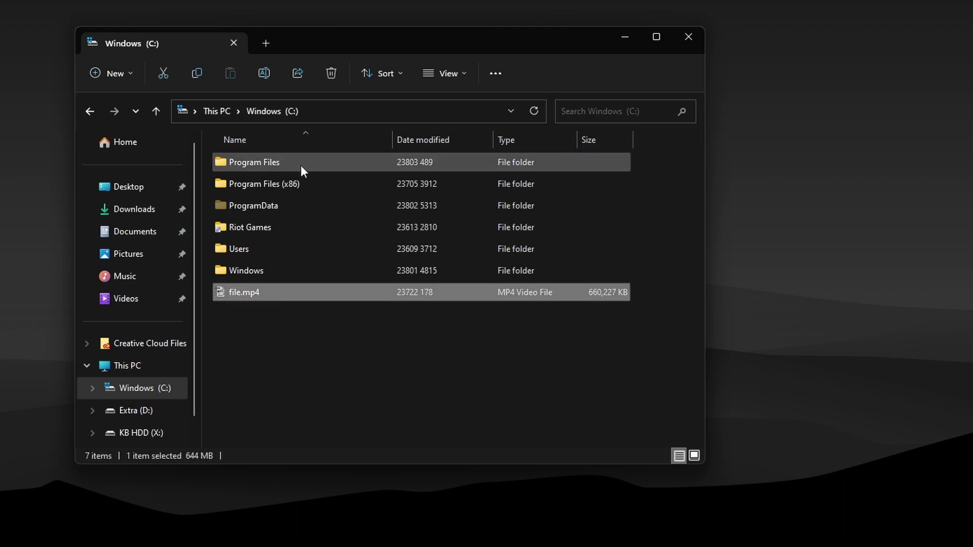
pyautogui.doubleClick(300, 165)
pyautogui.scroll(-2, 321, 333)
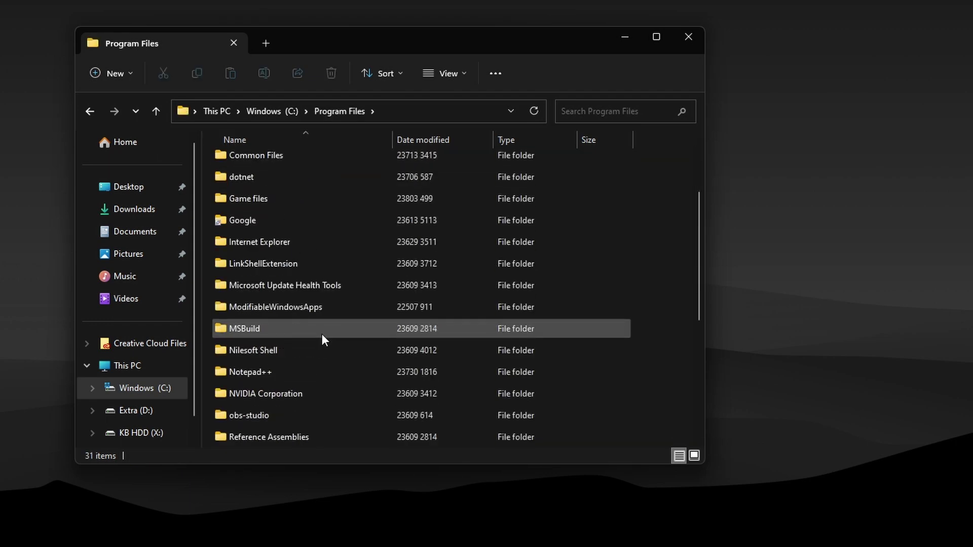
pyautogui.scroll(1, 300, 239)
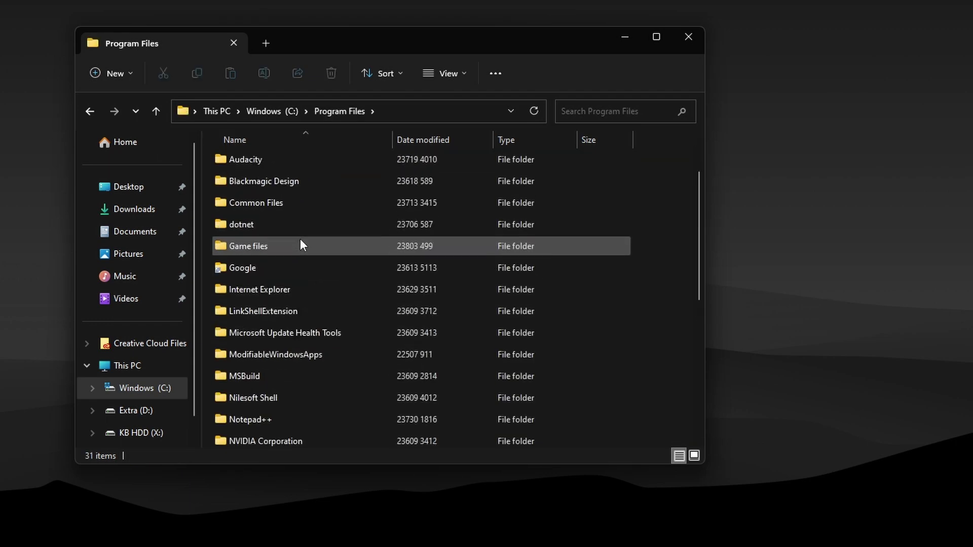
pyautogui.click(223, 251)
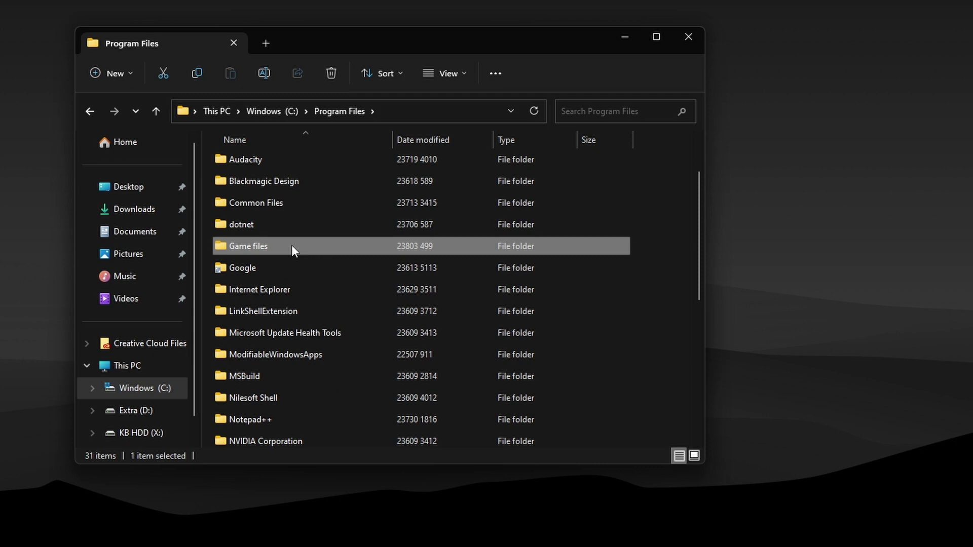
# Step: Check in Properties that Game files is 7.13 GB, then close the dialog
pyautogui.hotkey('alt', 'Return')
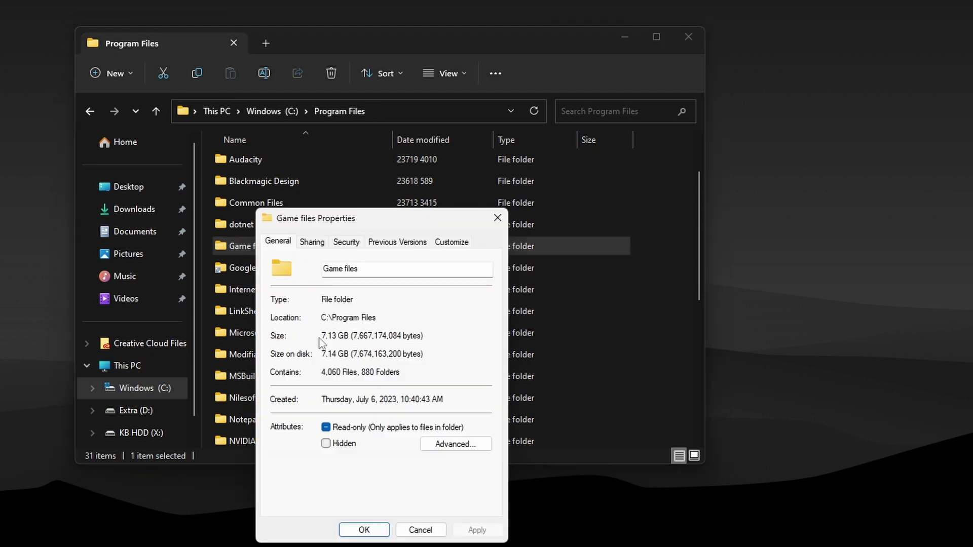
pyautogui.moveTo(348, 335); pyautogui.dragTo(313, 338)
pyautogui.click(497, 218)
pyautogui.moveTo(262, 247)
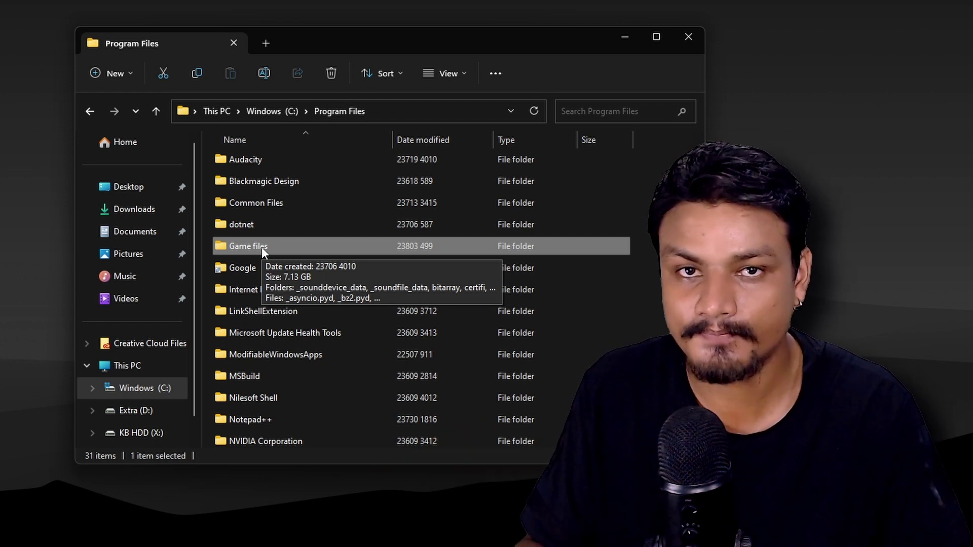
# Step: Copy the Game files folder and open Extra (D:) in a second Explorer window
pyautogui.rightClick(261, 247)
pyautogui.click(315, 517)
pyautogui.press('super+e')
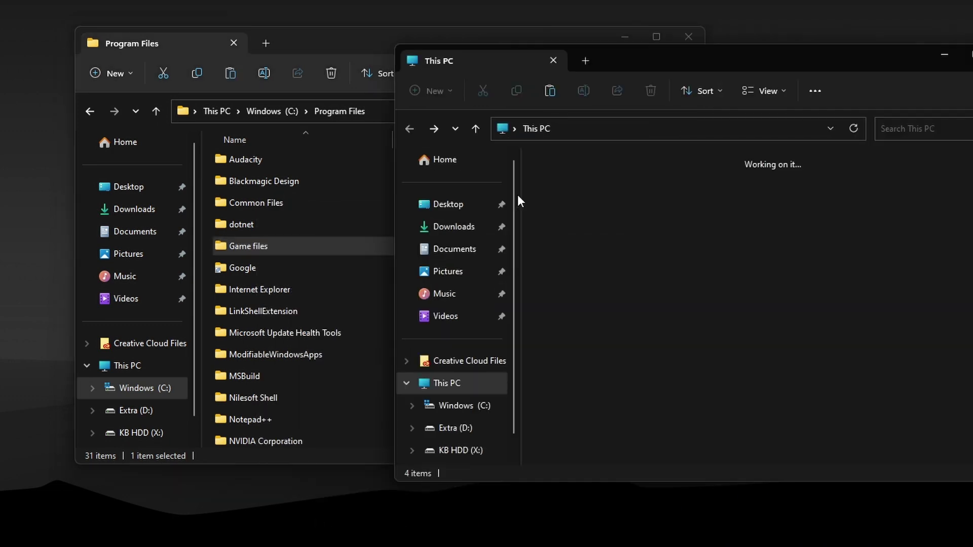
pyautogui.doubleClick(829, 188)
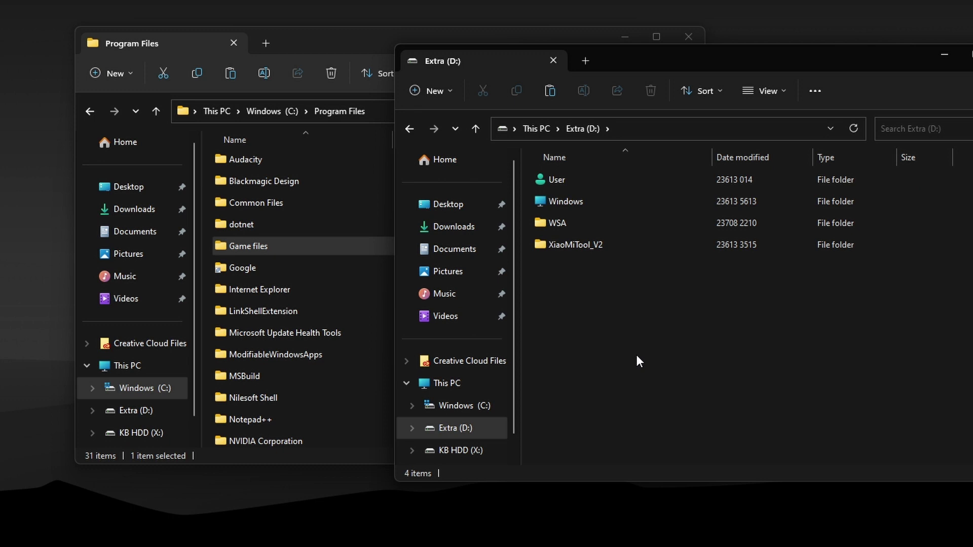
# Step: Look through the Windows and User folders on D:, then return to the drive root
pyautogui.doubleClick(595, 201)
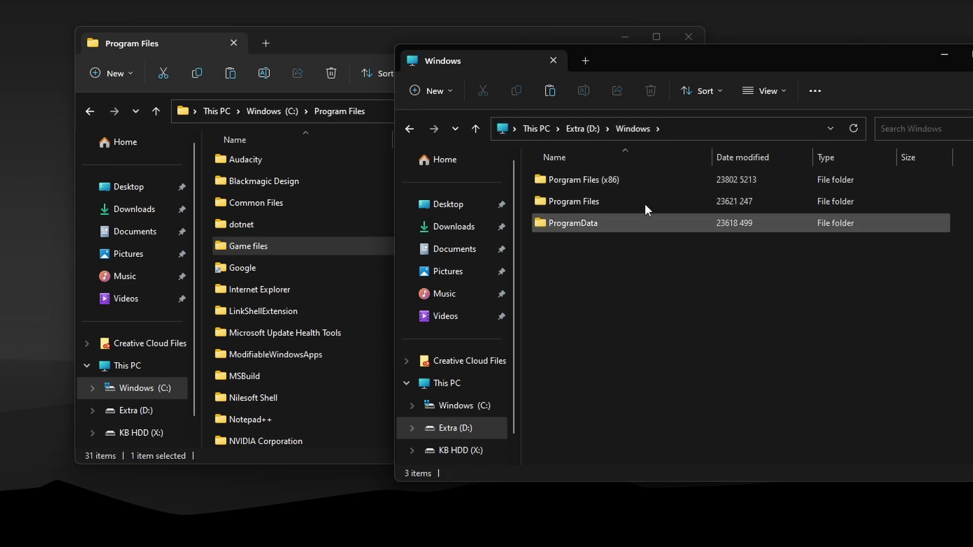
pyautogui.click(410, 129)
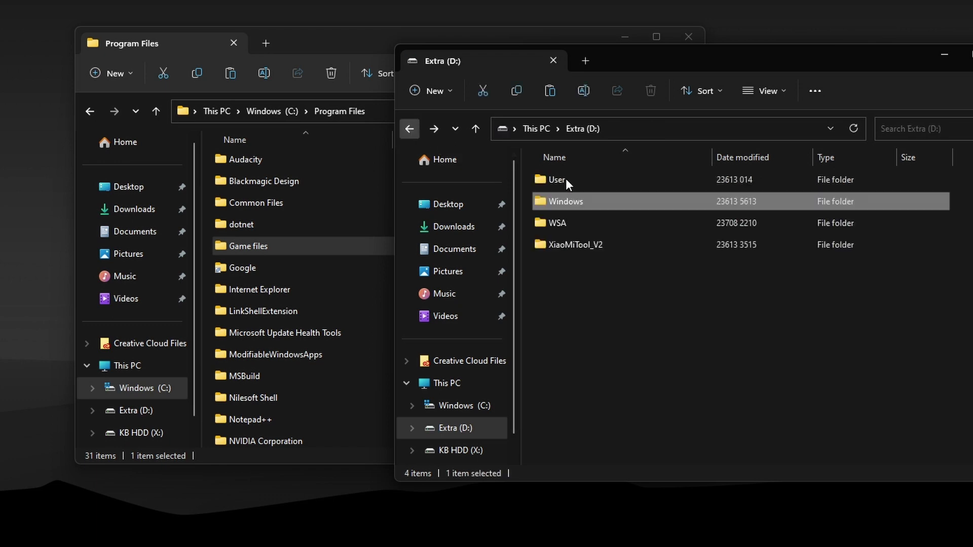
pyautogui.doubleClick(616, 182)
pyautogui.moveTo(630, 284)
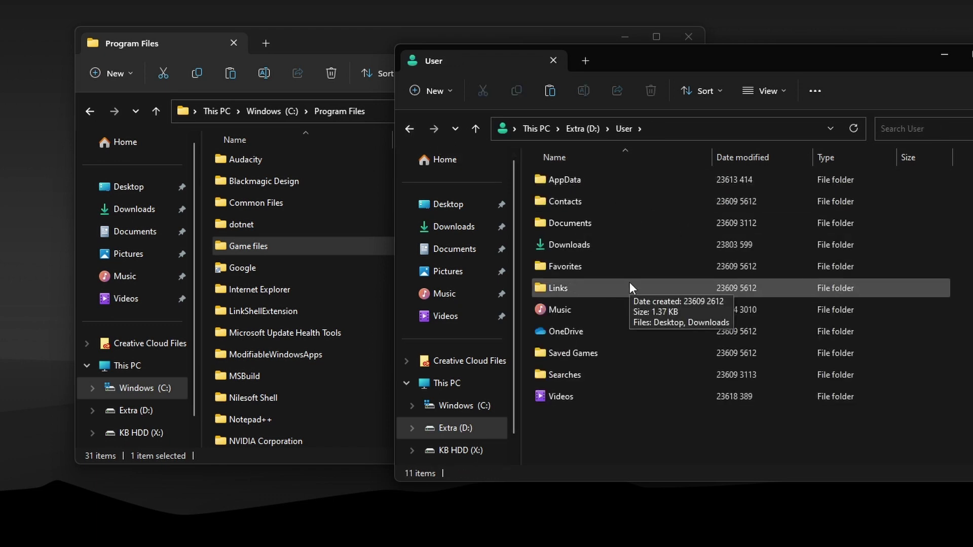
pyautogui.click(409, 130)
pyautogui.moveTo(659, 204)
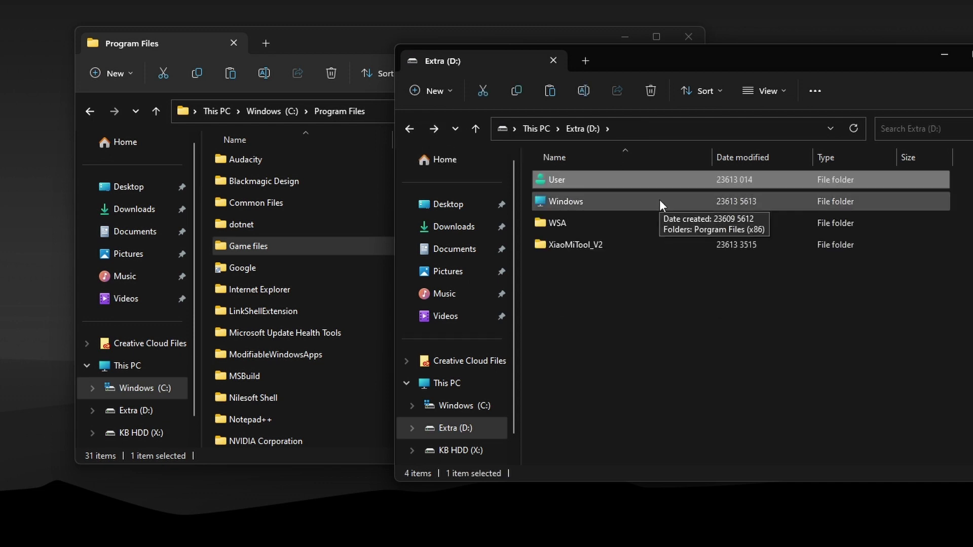
pyautogui.click(615, 320)
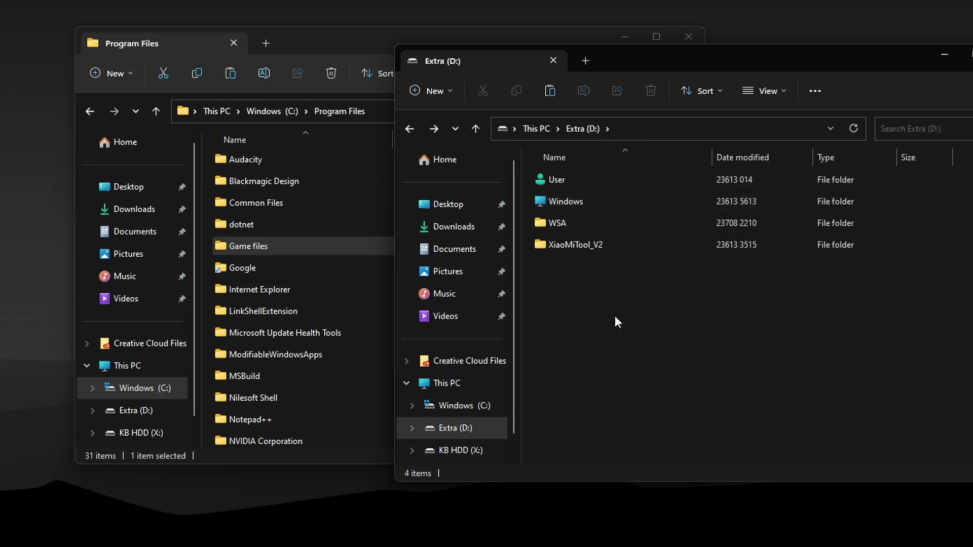
pyautogui.hotkey('ctrl', 'Down')
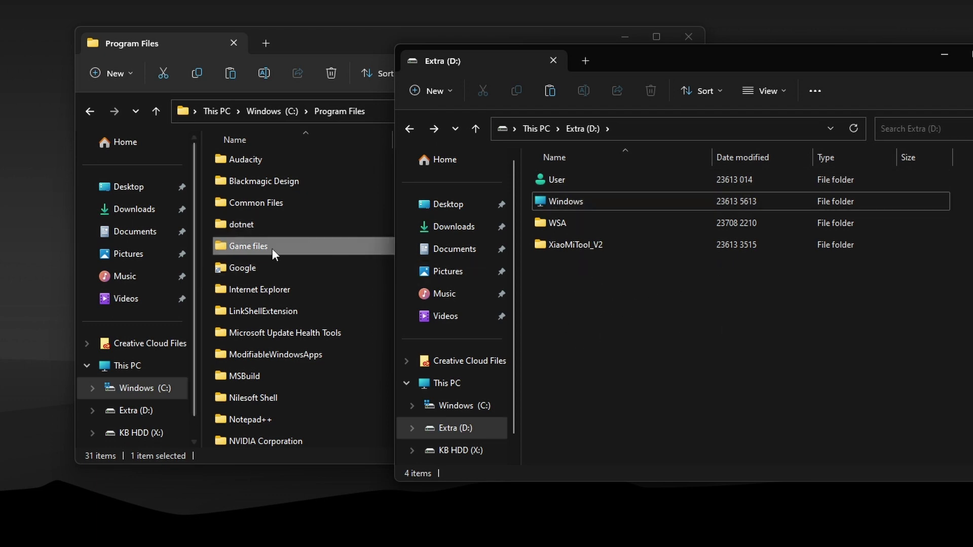
pyautogui.rightClick(614, 305)
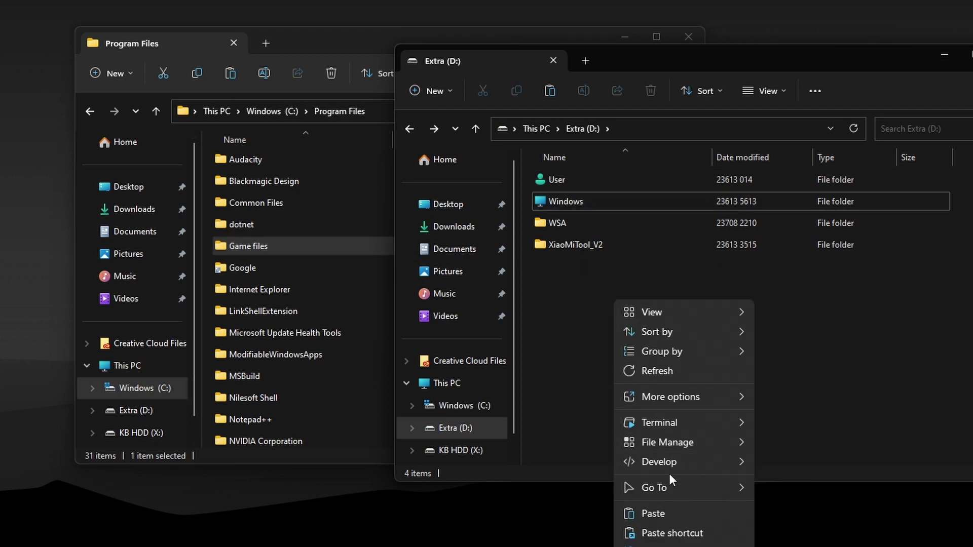
# Step: Paste Game files onto D: and open the copy's properties to verify its size
pyautogui.click(671, 513)
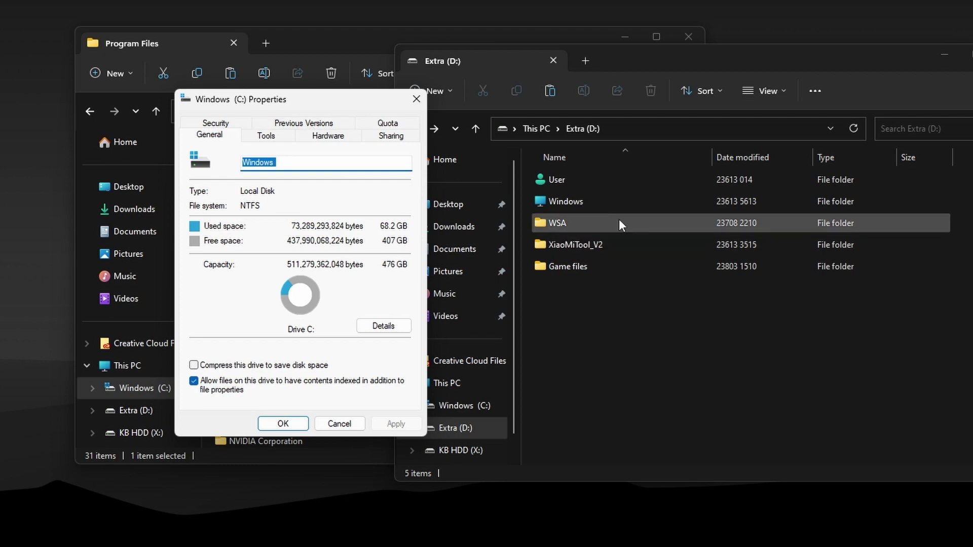
pyautogui.click(583, 264)
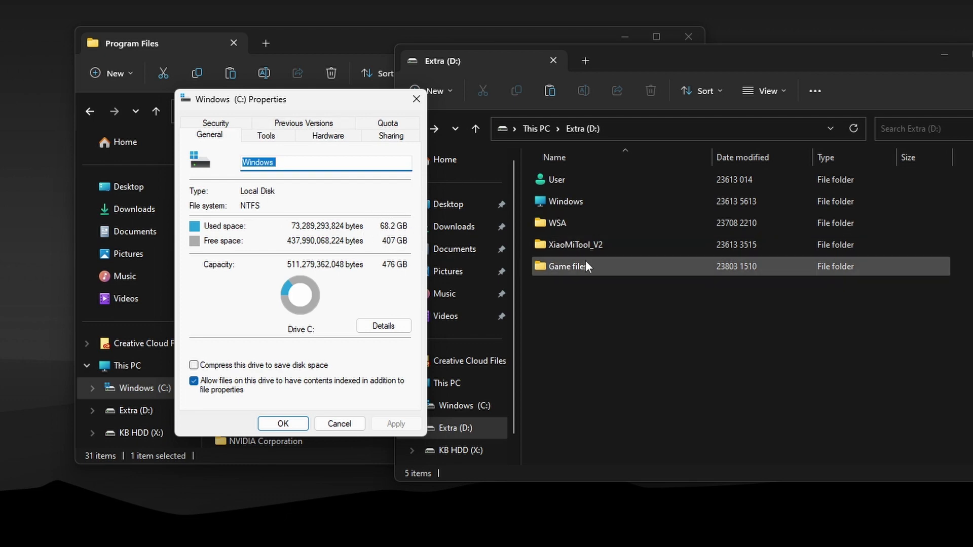
pyautogui.hotkey('alt', 'Return')
# Step: Confirm the D: copy is 7.13 GB, then delete the original Game files from Program Files
pyautogui.moveTo(592, 250); pyautogui.dragTo(601, 251)
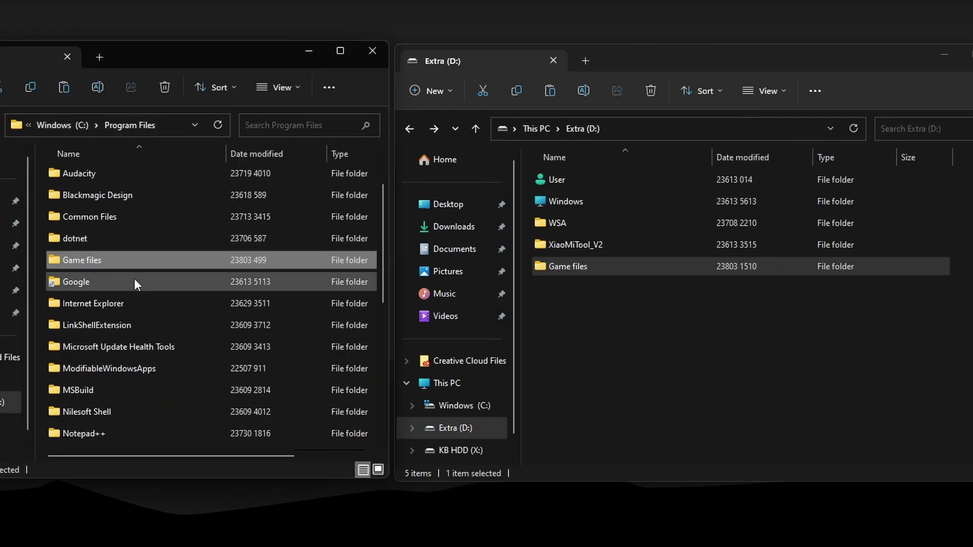
pyautogui.moveTo(141, 260)
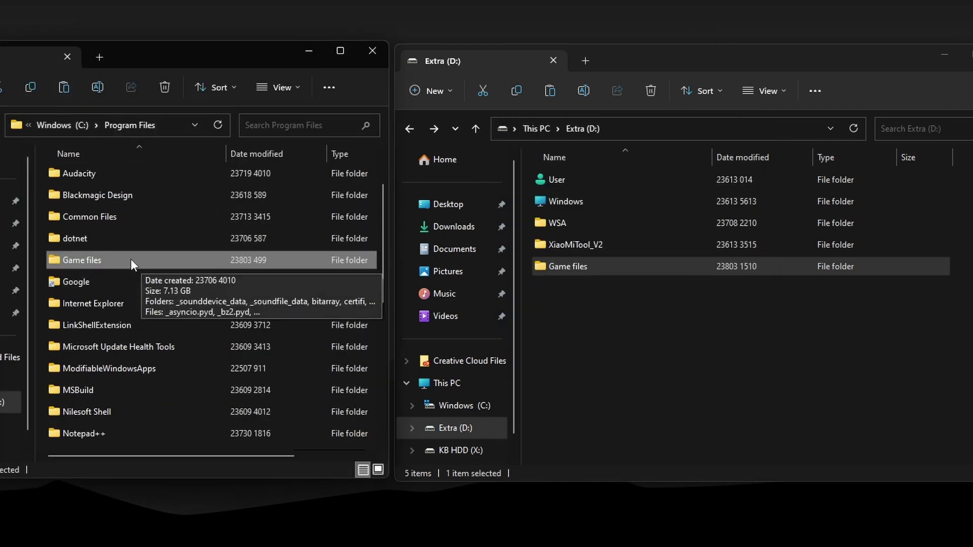
pyautogui.rightClick(87, 259)
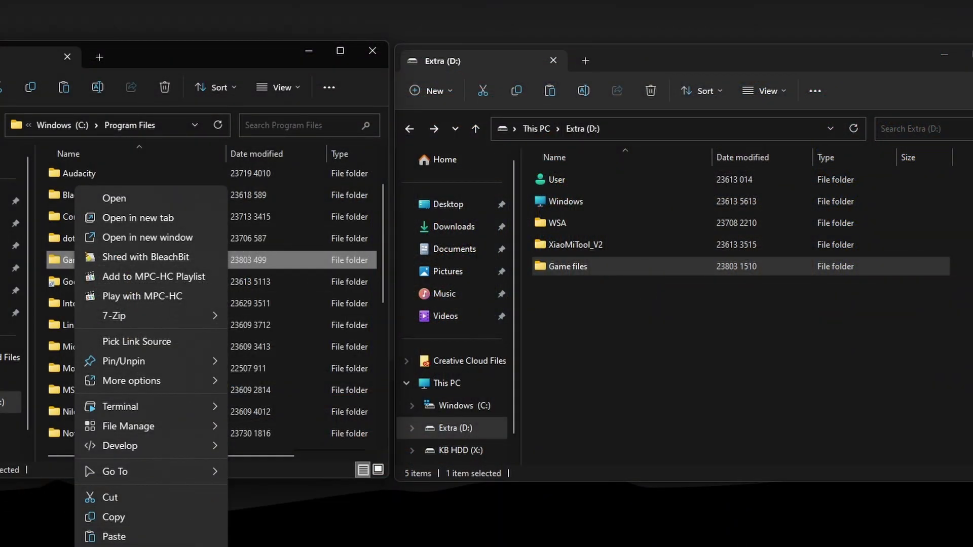
pyautogui.press('Delete')
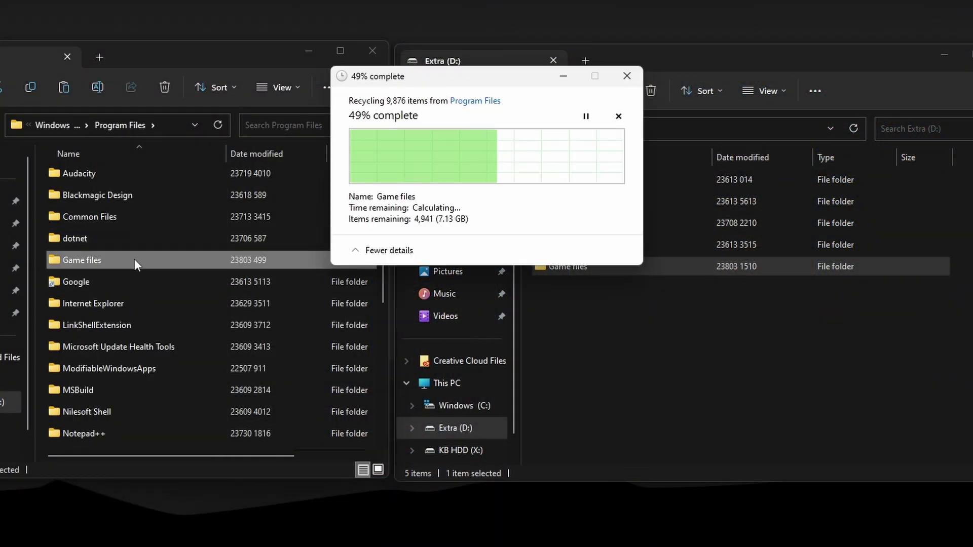
pyautogui.click(618, 183)
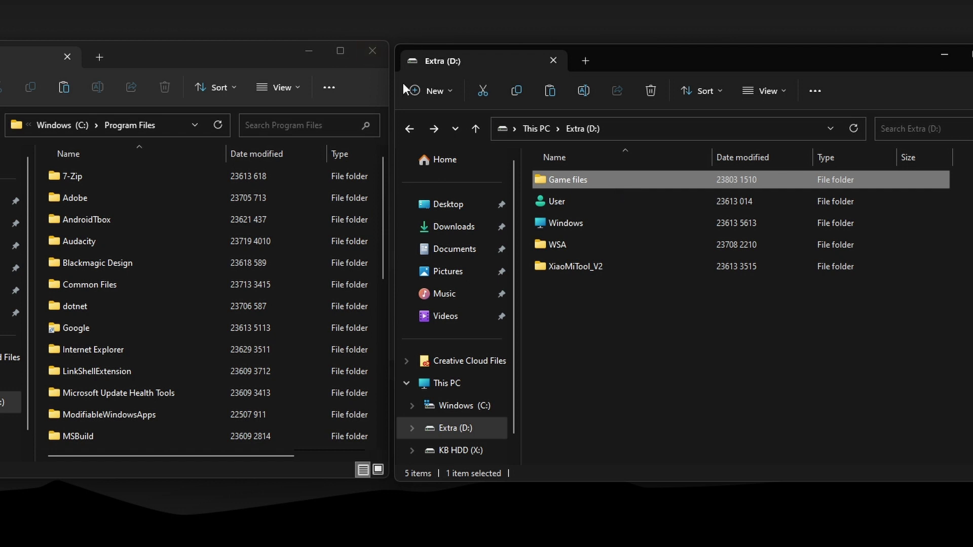
# Step: Pick D:\Game files as link source and drop it into Program Files as a Junction
pyautogui.rightClick(611, 175)
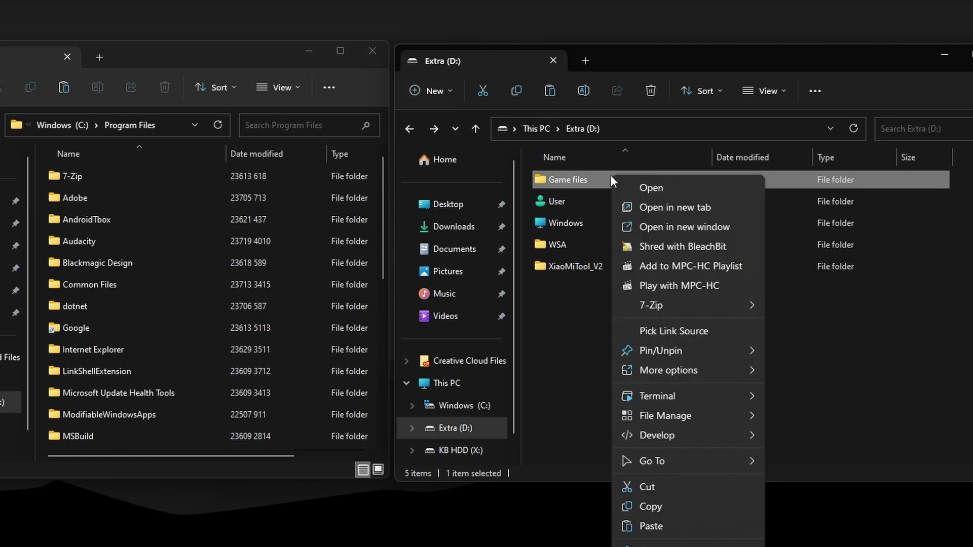
pyautogui.click(676, 332)
pyautogui.click(184, 464)
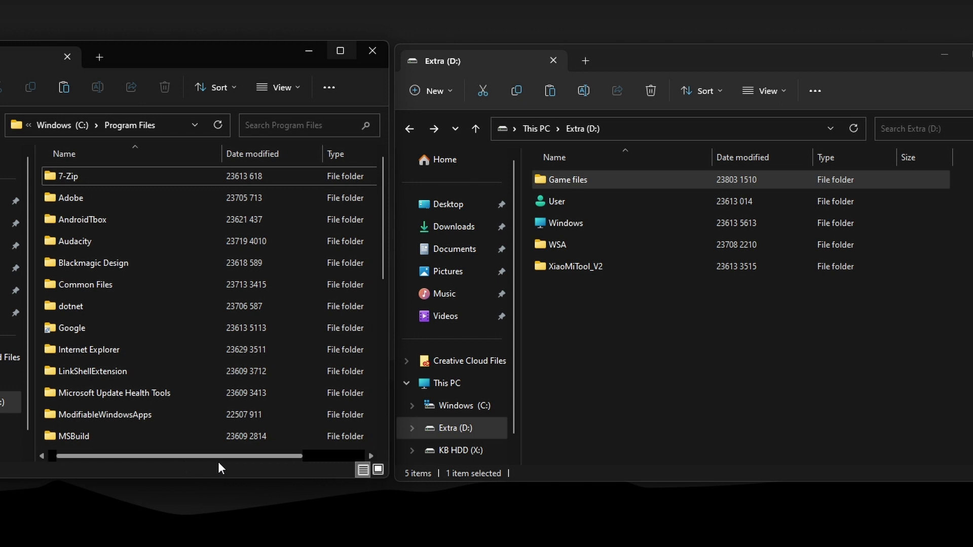
pyautogui.moveTo(218, 458); pyautogui.dragTo(289, 458)
pyautogui.rightClick(320, 205)
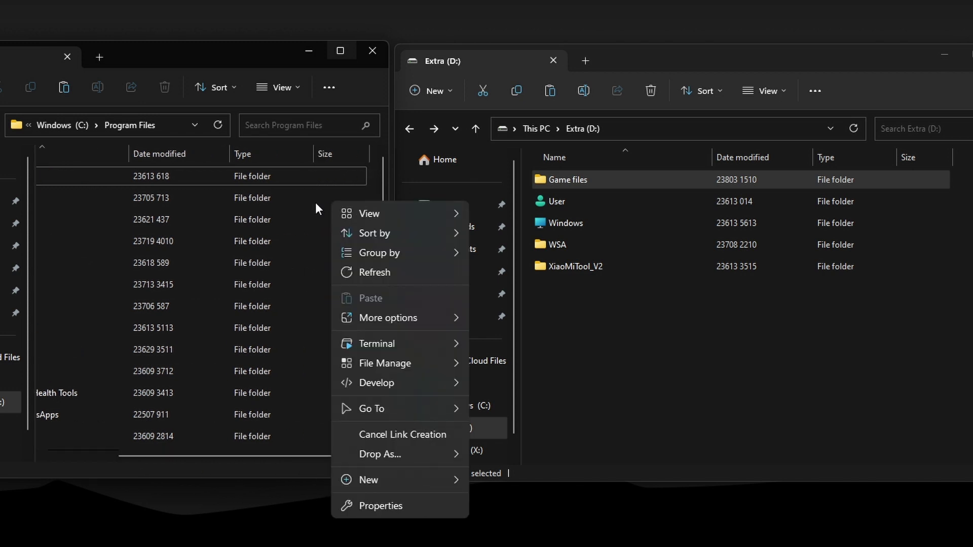
pyautogui.rightClick(313, 199)
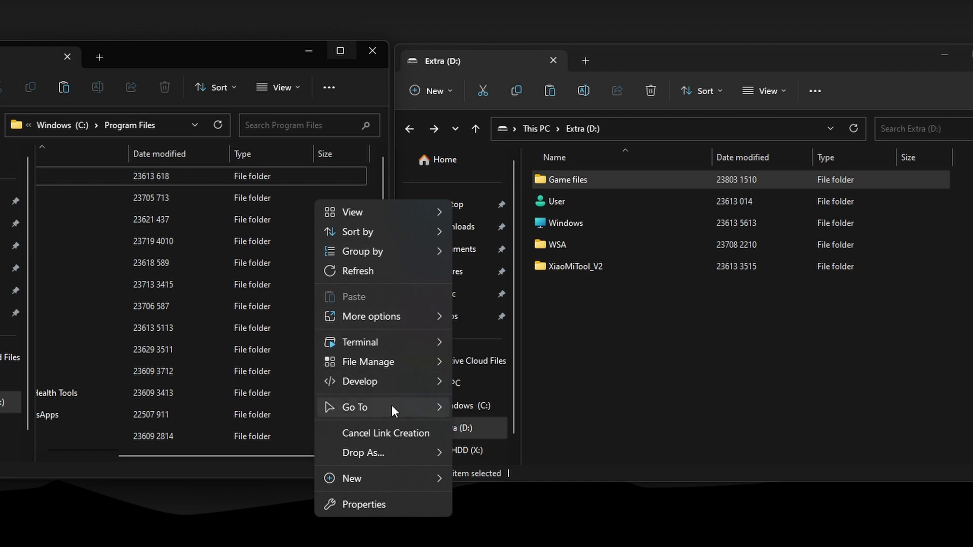
pyautogui.moveTo(400, 455)
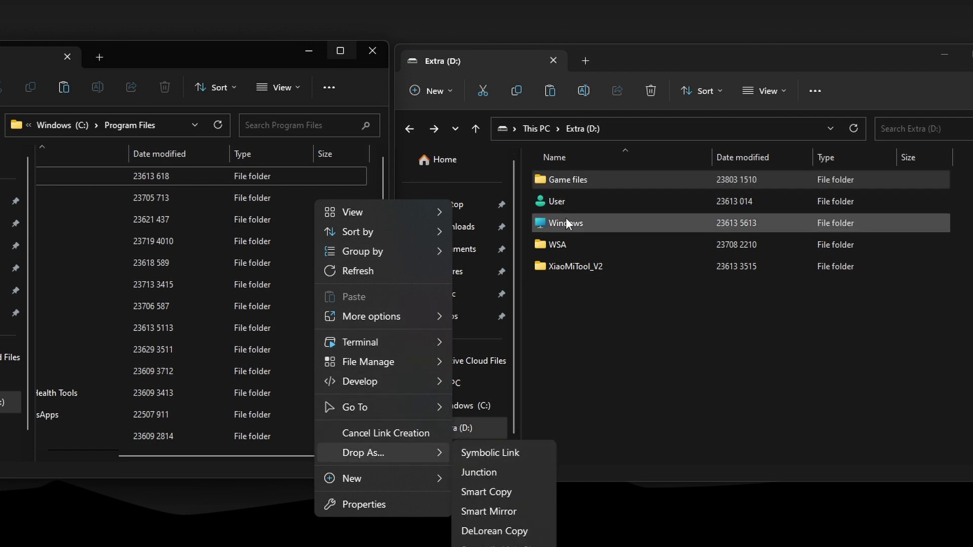
pyautogui.click(494, 475)
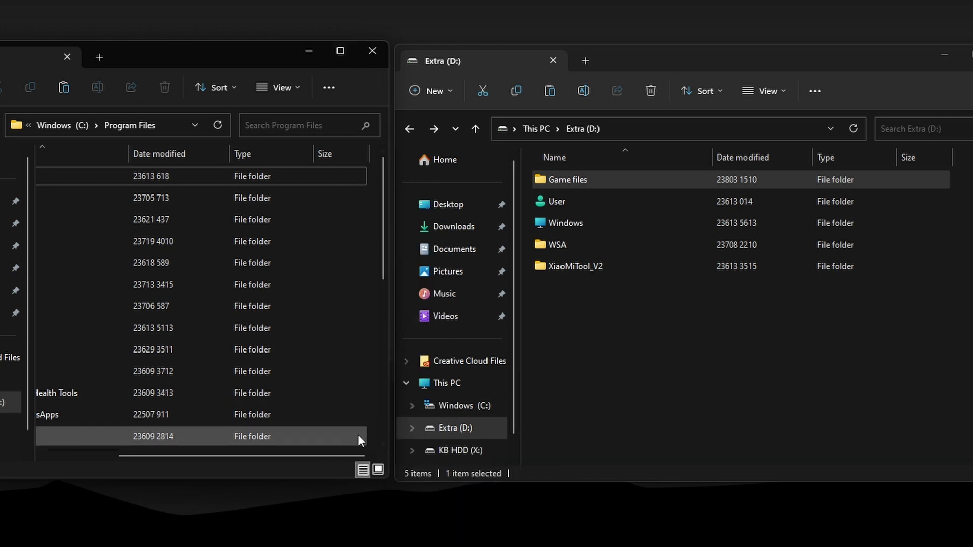
pyautogui.moveTo(327, 458); pyautogui.dragTo(306, 454)
pyautogui.click(80, 327)
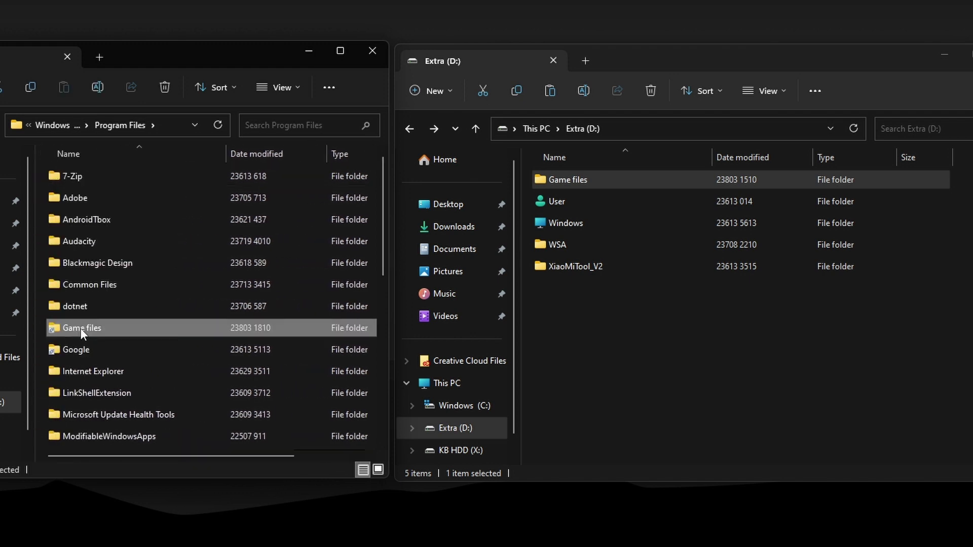
pyautogui.doubleClick(80, 328)
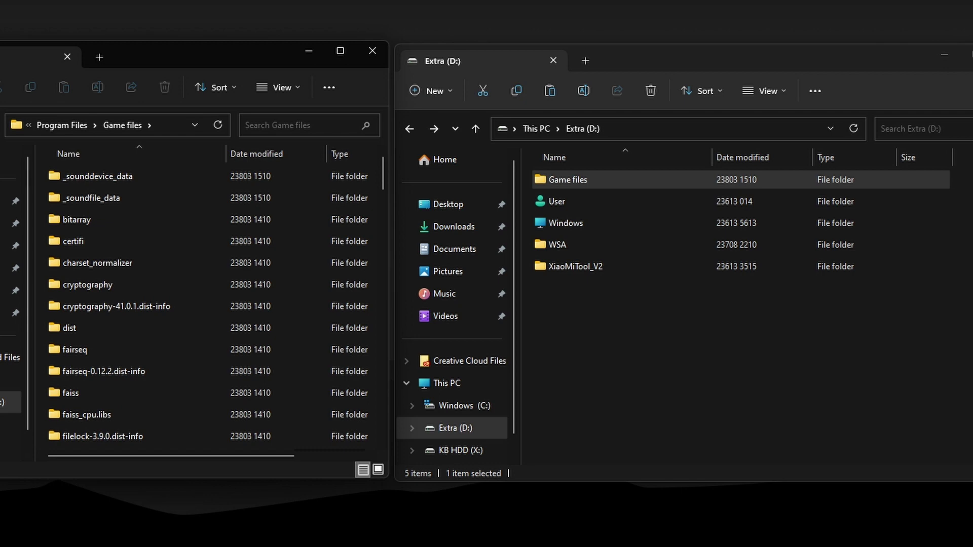
pyautogui.hotkey('alt', 'Left')
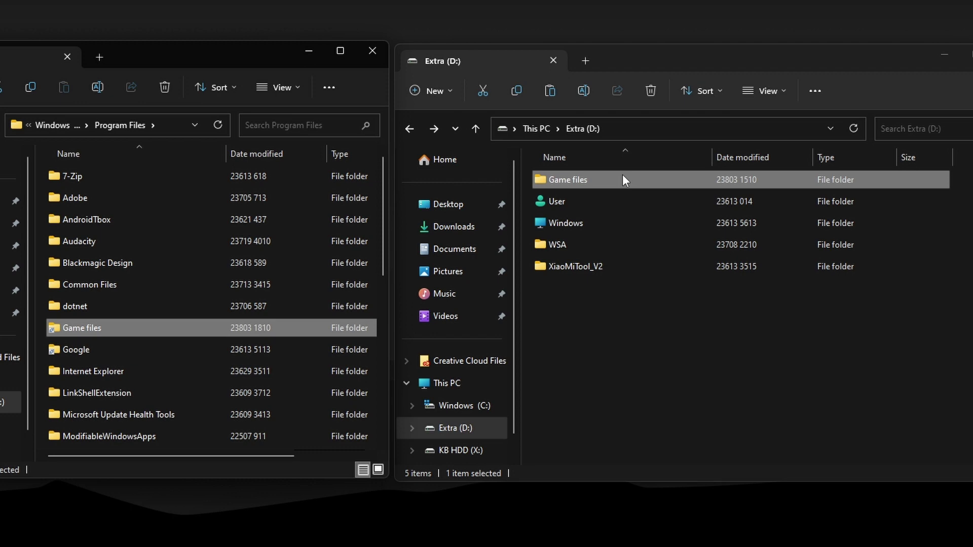
# Step: Check the junction's Link Properties shows type Junction targeting D:\Game files, then close it
pyautogui.rightClick(79, 327)
pyautogui.click(153, 315)
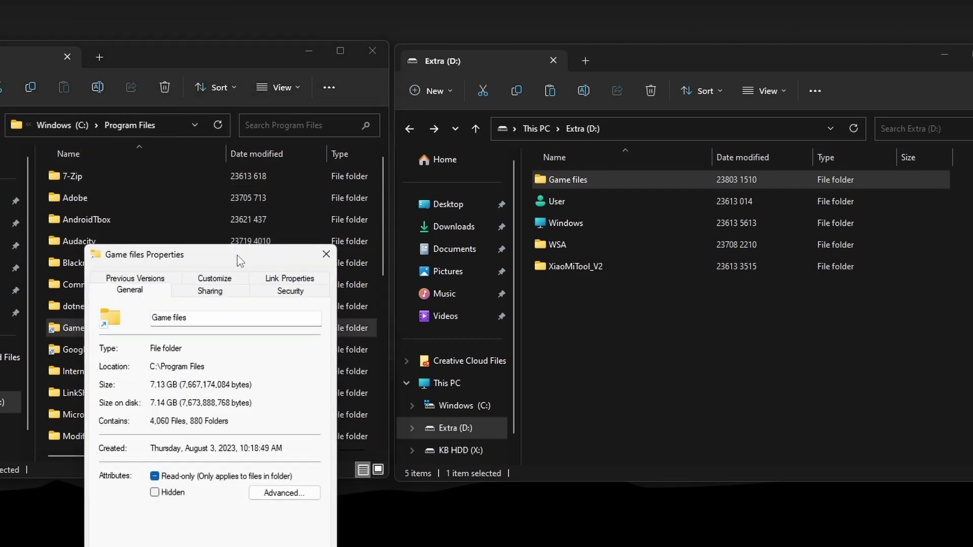
pyautogui.moveTo(239, 256); pyautogui.dragTo(200, 160)
pyautogui.click(243, 189)
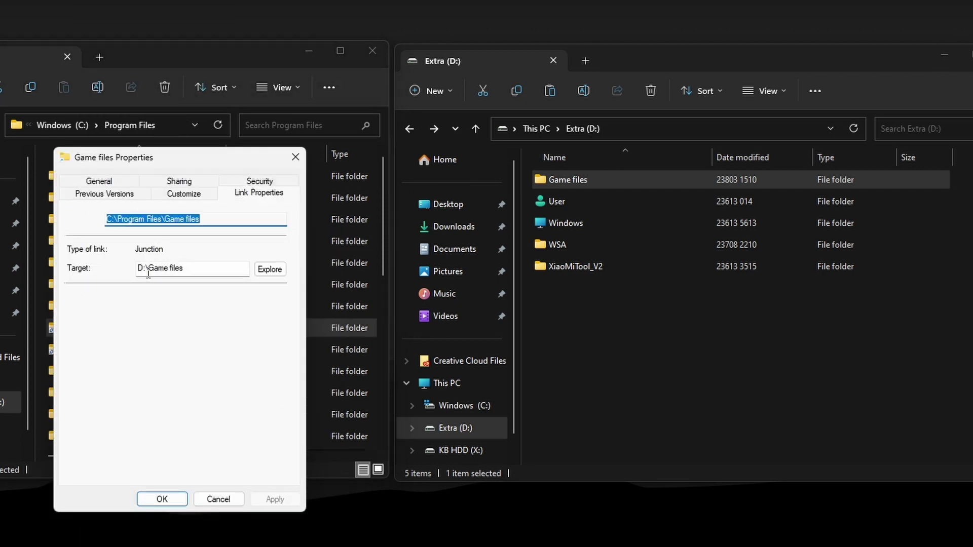
pyautogui.click(198, 270)
pyautogui.moveTo(197, 268); pyautogui.dragTo(125, 268)
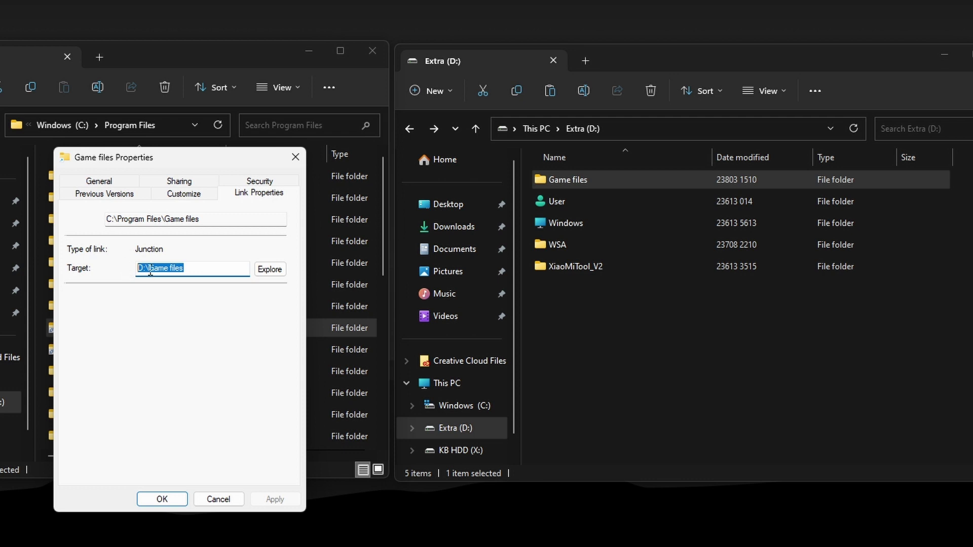
pyautogui.press('End')
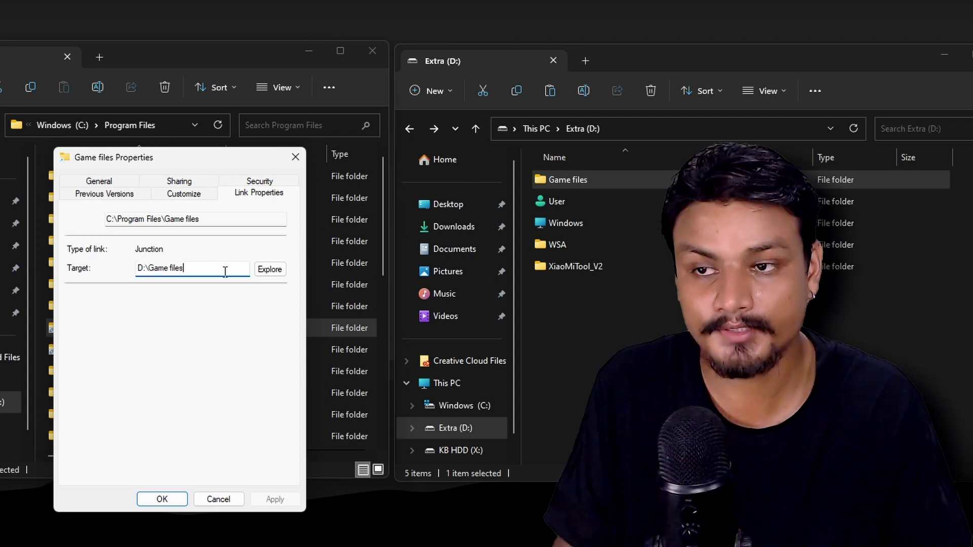
pyautogui.click(295, 157)
# Step: On This PC, check the Windows (C:) drive properties: 59.9 GB used, 416 GB free of 476 GB
pyautogui.click(10, 380)
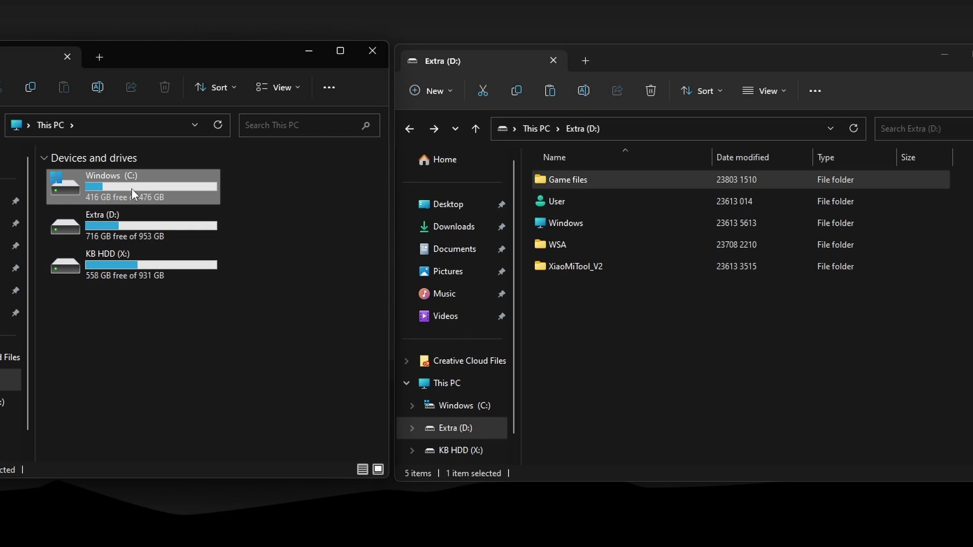
pyautogui.rightClick(132, 188)
pyautogui.click(214, 518)
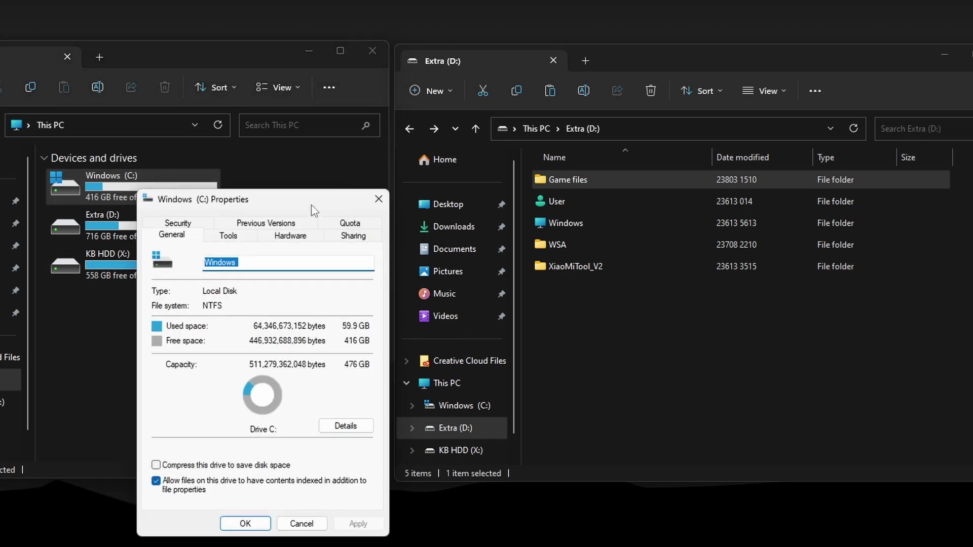
pyautogui.moveTo(289, 205); pyautogui.dragTo(280, 168)
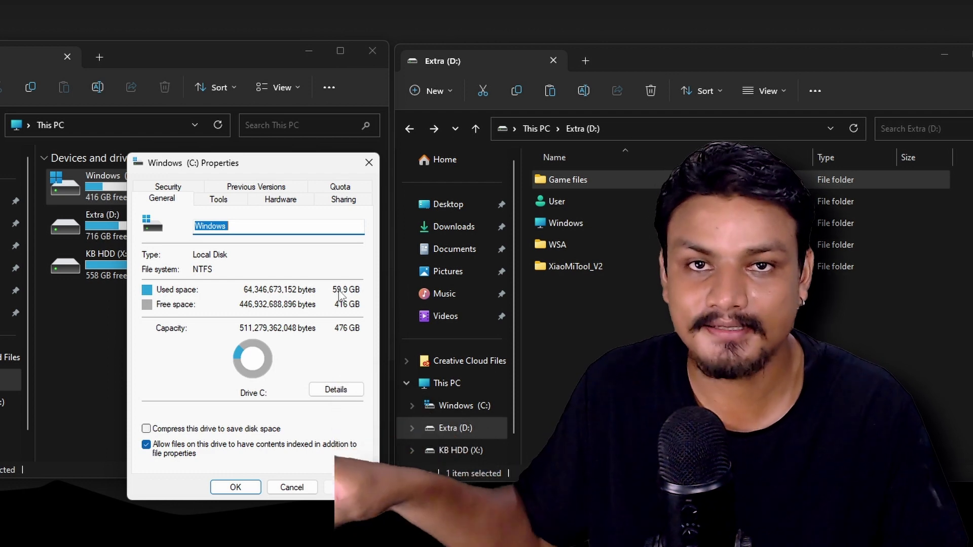
pyautogui.moveTo(339, 295); pyautogui.dragTo(324, 260)
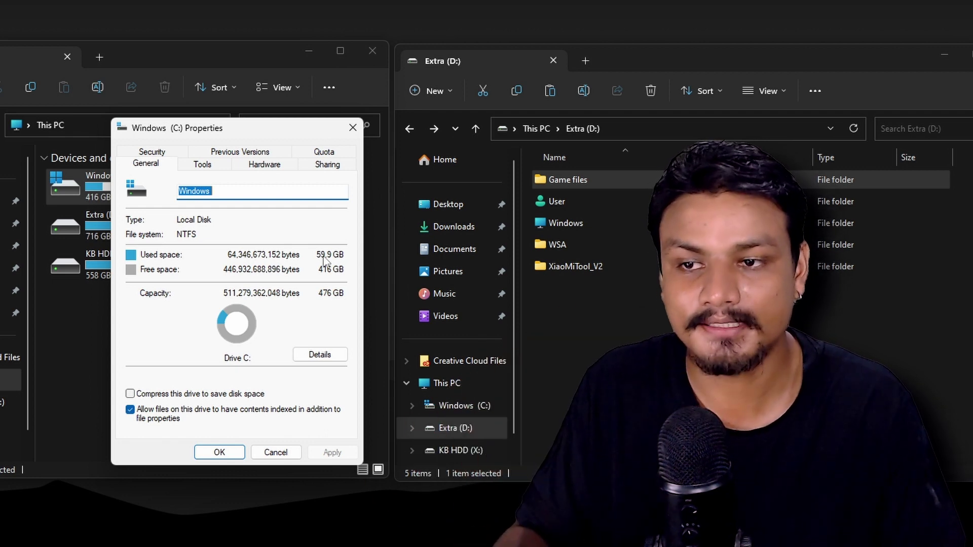
pyautogui.press('Escape')
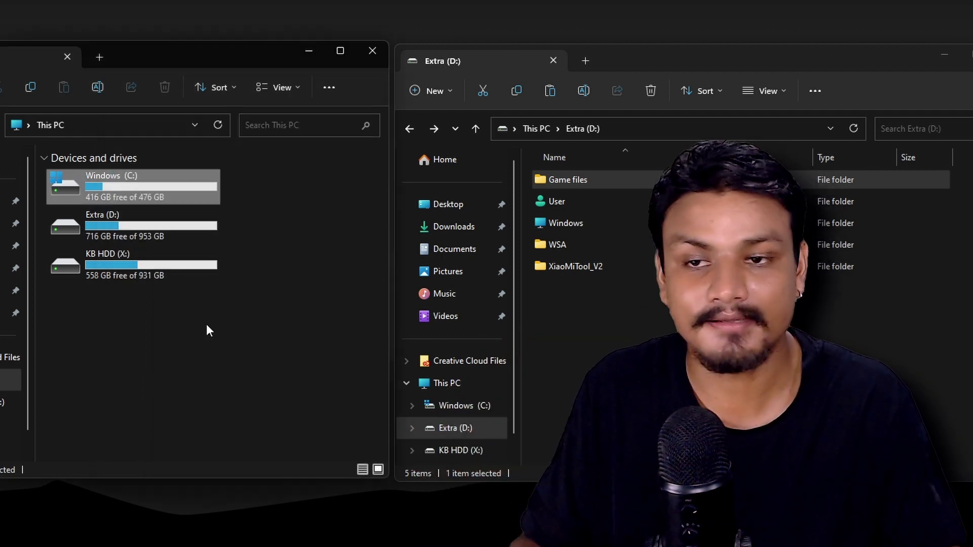